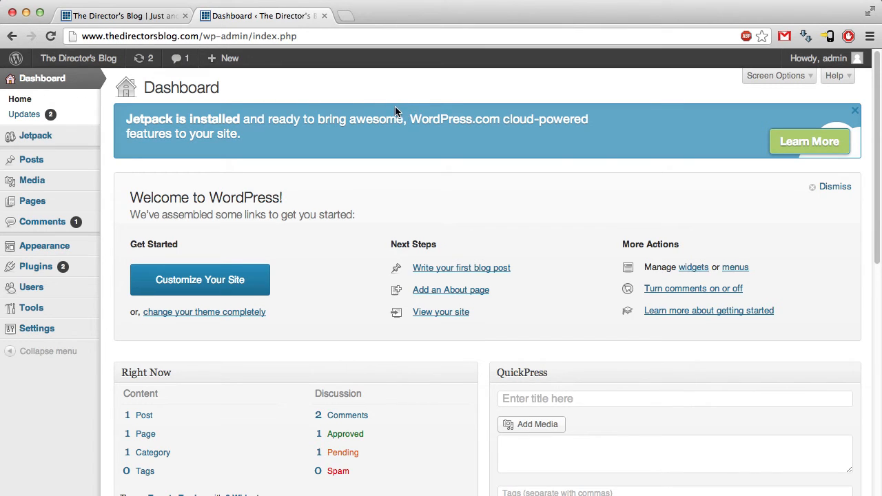
- Examine the Dashboard's welcome links, Right Now summary, QuickPress form and recent comments
scroll(389, 117, down, 2)
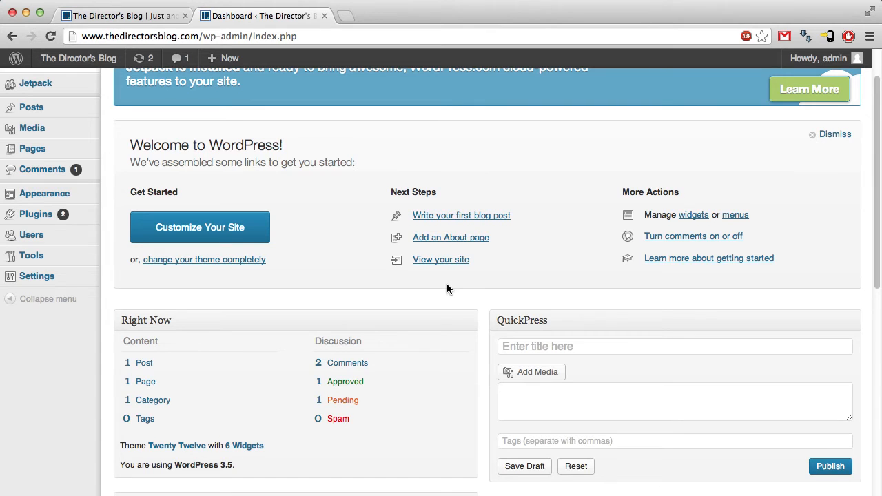
scroll(365, 184, down, 2)
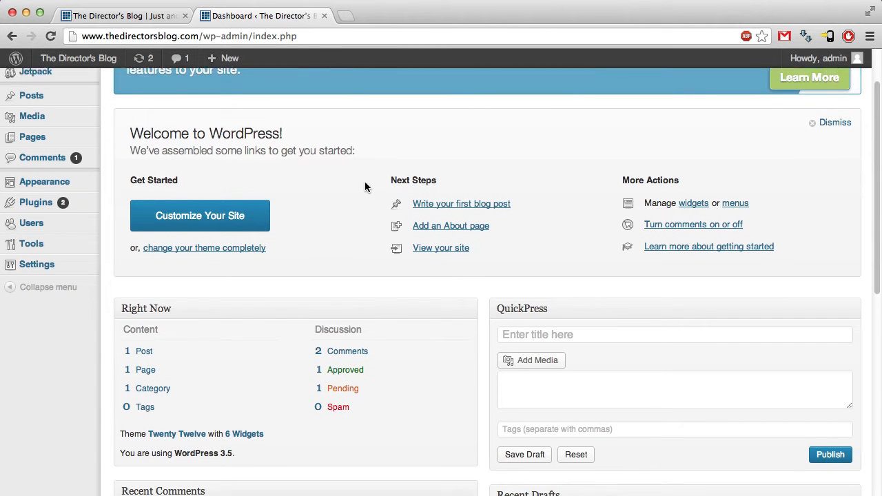
scroll(351, 182, down, 4)
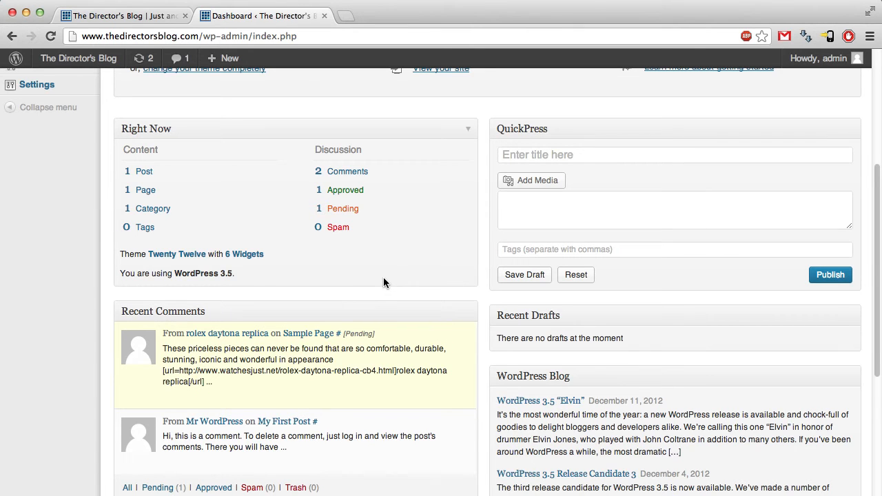
scroll(383, 277, up, 5)
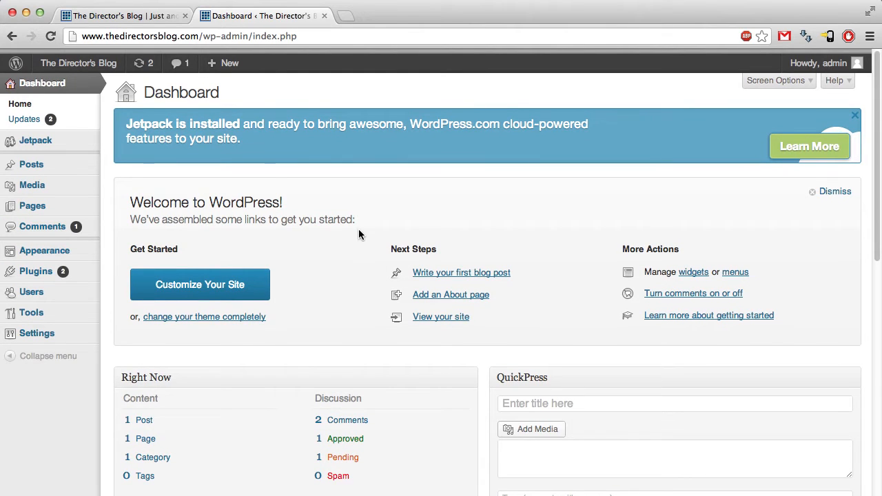
- Open the WordPress Updates page and review the core, plugin and theme update sections
click(28, 120)
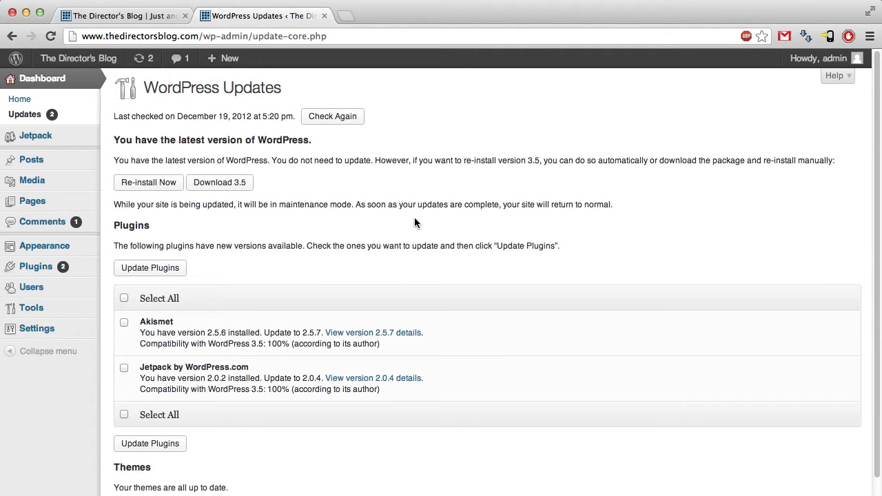
scroll(414, 223, down, 1)
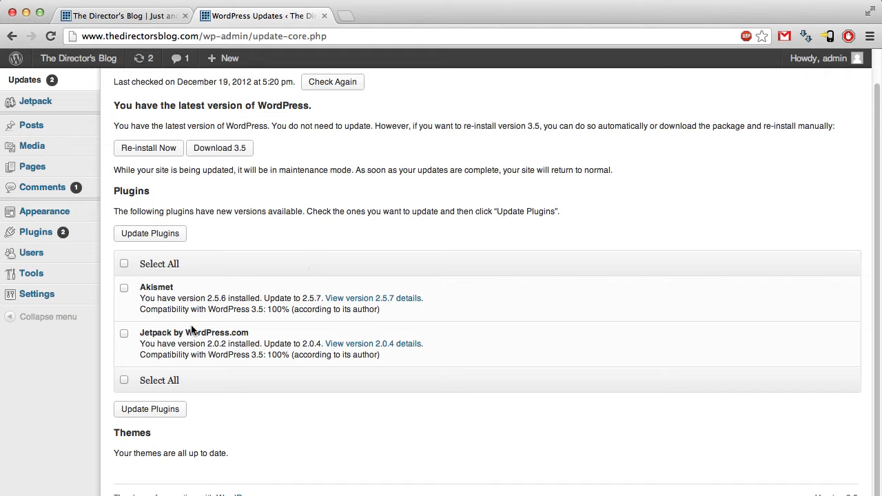
scroll(303, 227, up, 1)
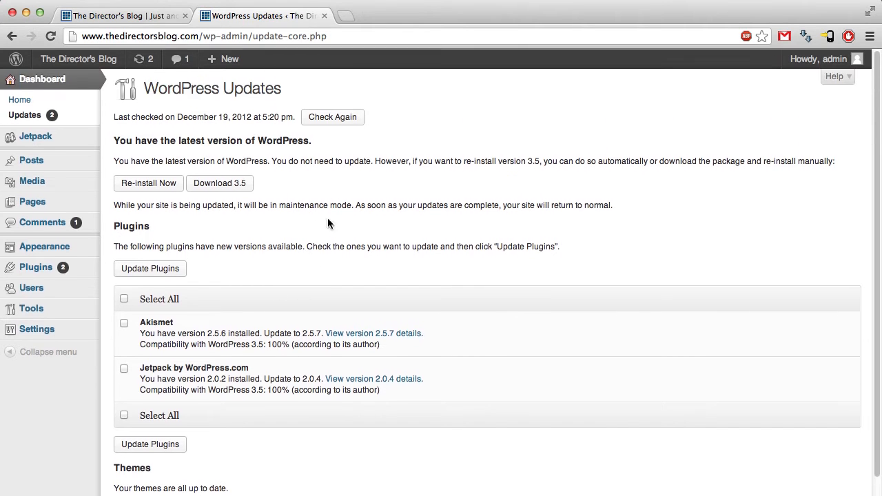
- Open the Jetpack page and look through its feature cards, from WordPress.com Stats to Enhanced Distribution
click(58, 144)
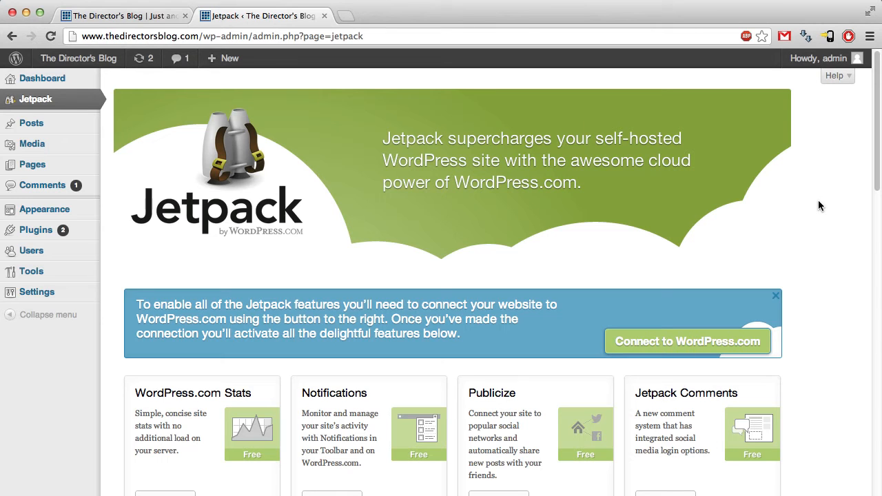
scroll(820, 204, down, 5)
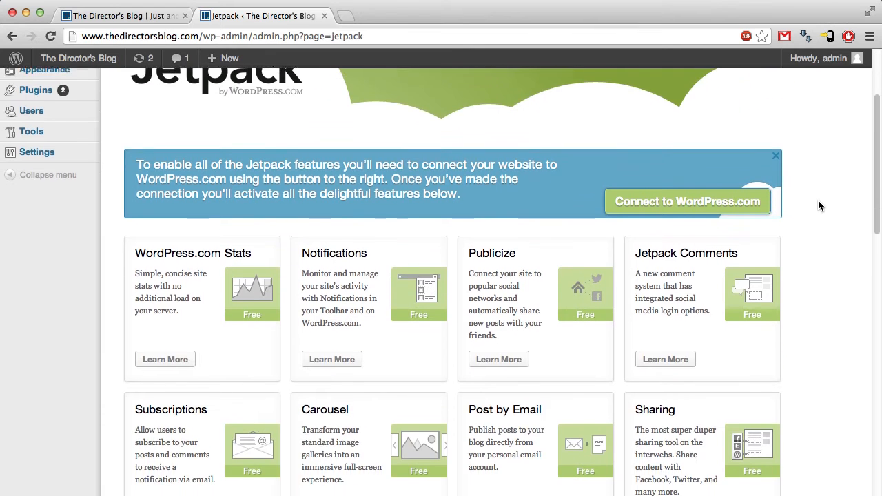
scroll(817, 204, down, 2)
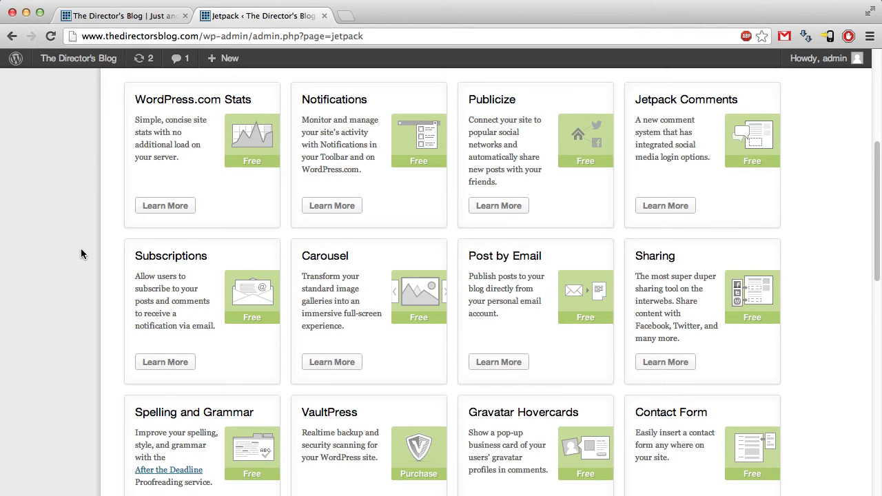
scroll(81, 253, down, 5)
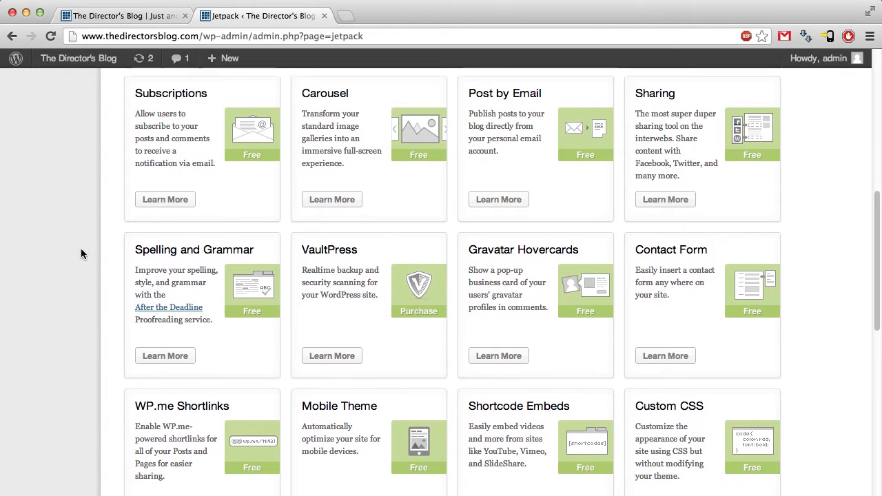
scroll(81, 254, down, 4)
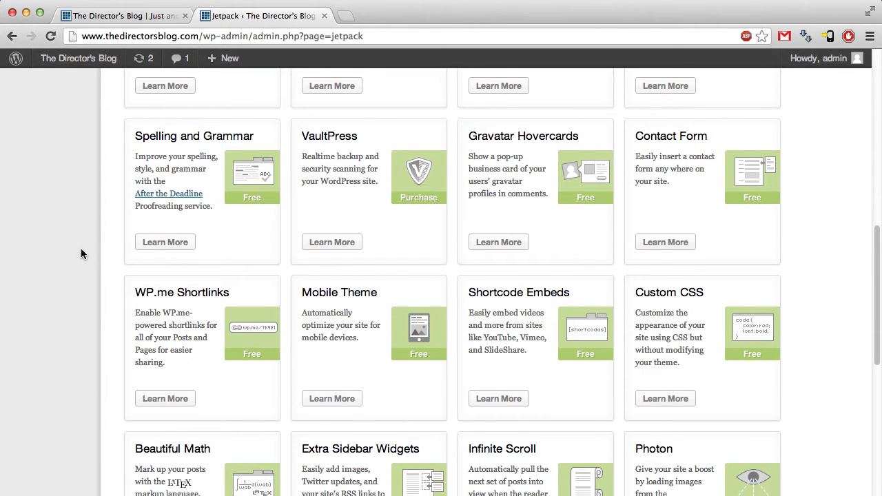
scroll(81, 254, down, 5)
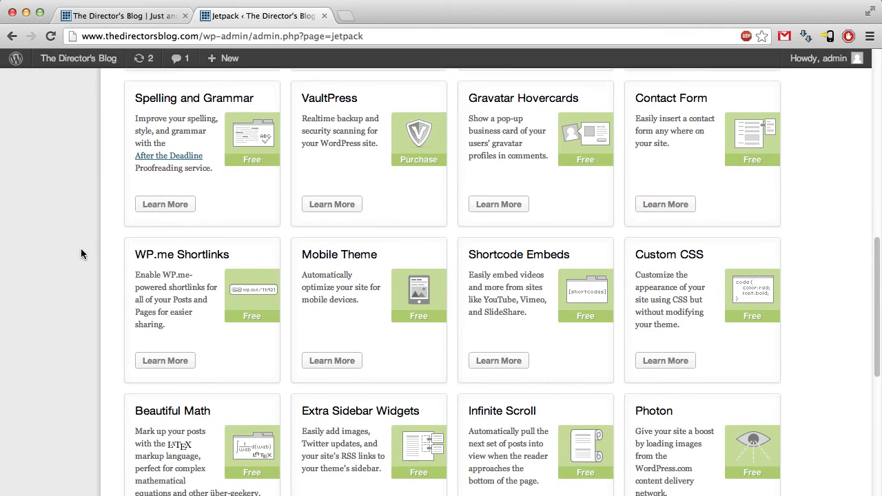
scroll(80, 254, down, 1)
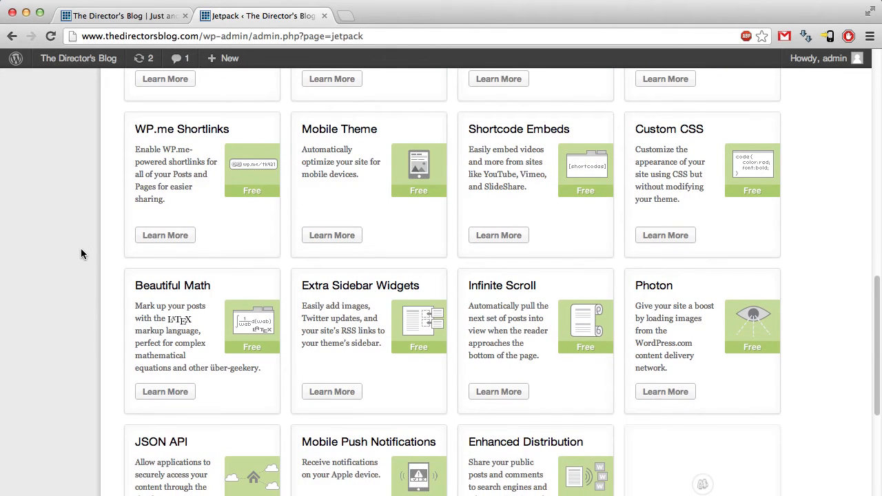
scroll(80, 253, down, 3)
scroll(80, 254, down, 1)
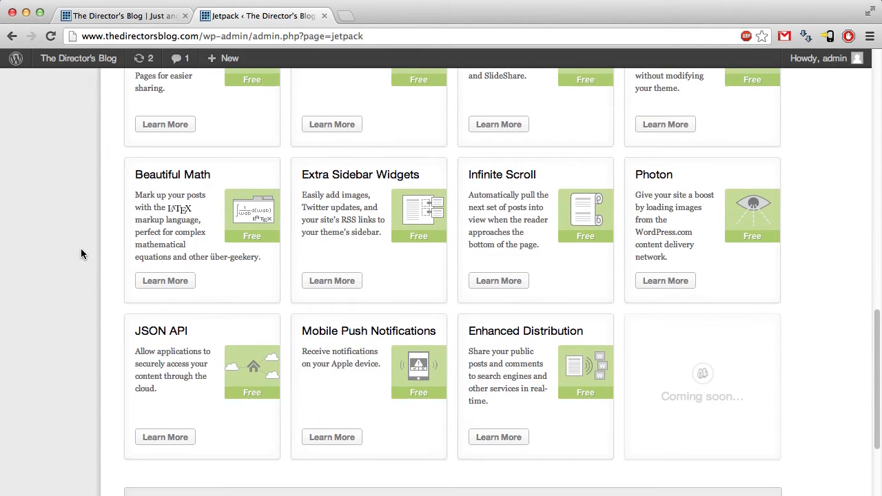
scroll(81, 254, up, 5)
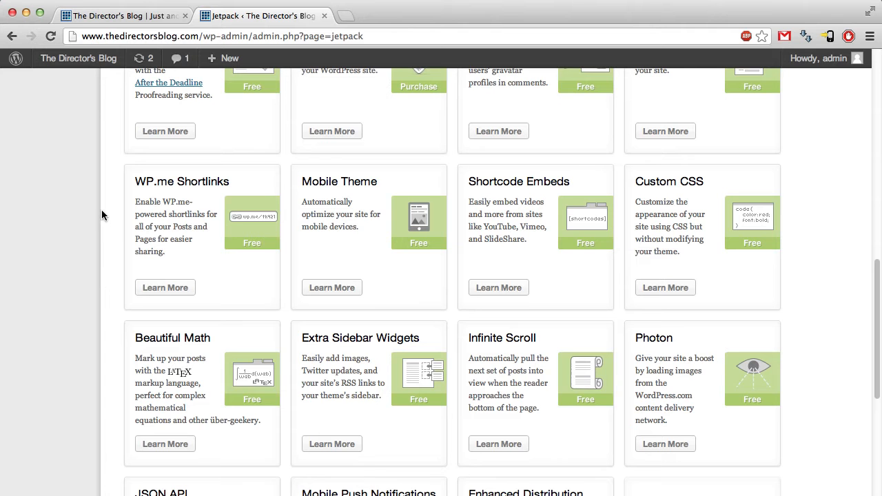
scroll(115, 204, up, 18)
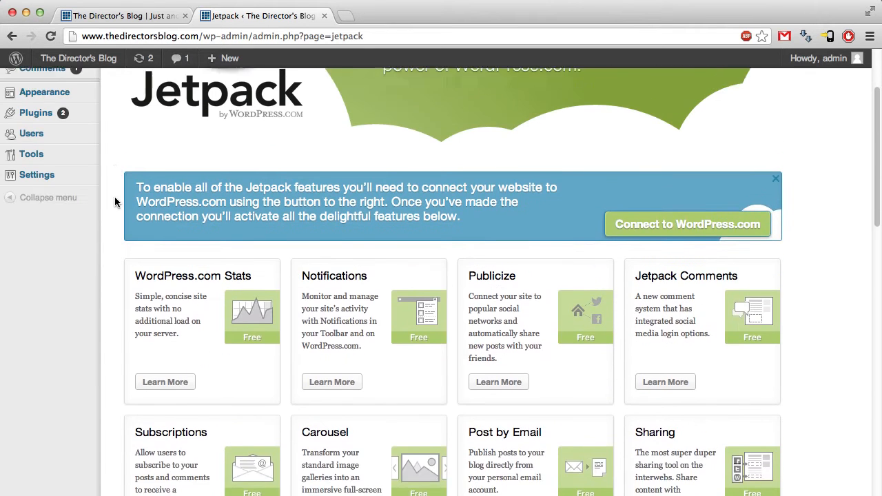
scroll(116, 200, up, 2)
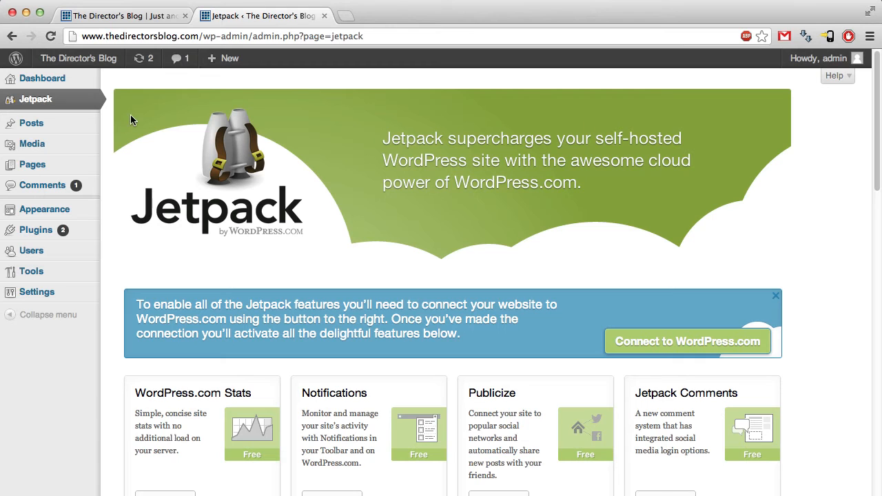
- Open the list of all posts and examine the actions and comment count for My First Post
mouse_move(15, 123)
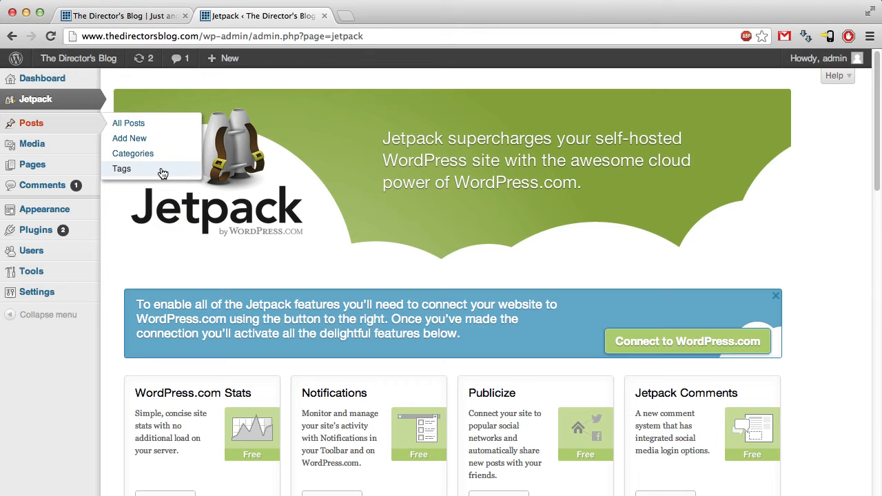
click(135, 125)
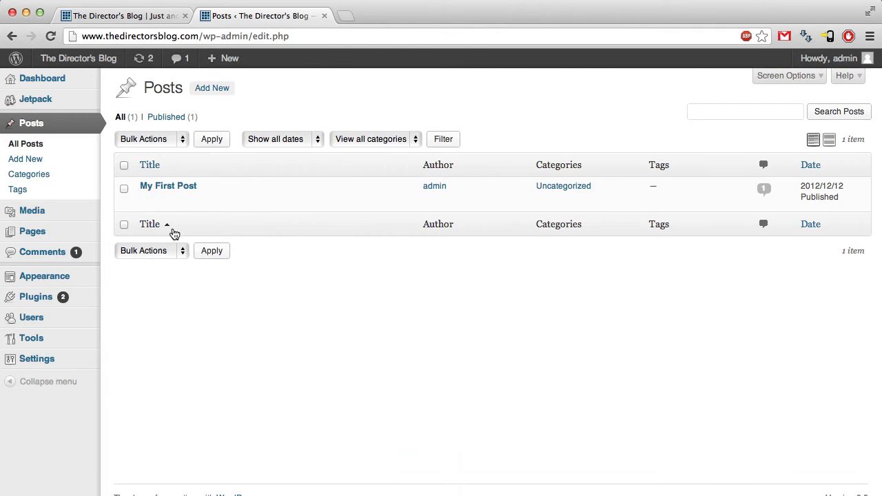
mouse_move(142, 205)
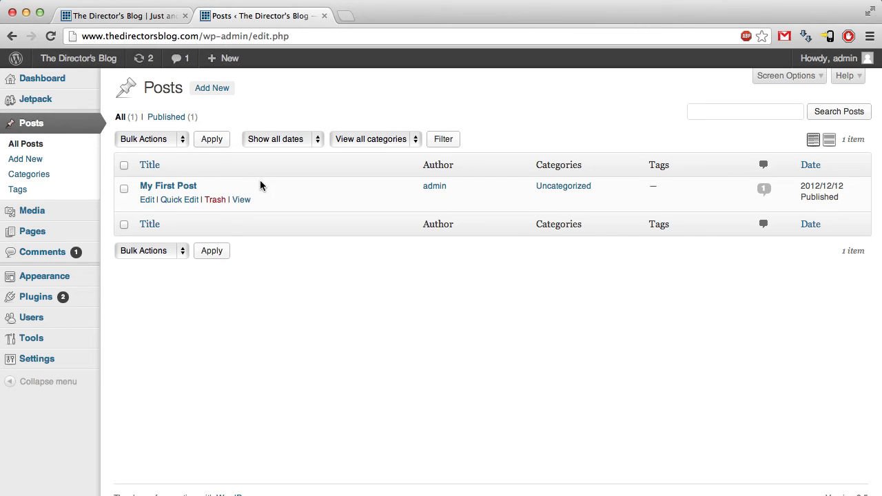
mouse_move(269, 195)
mouse_move(767, 197)
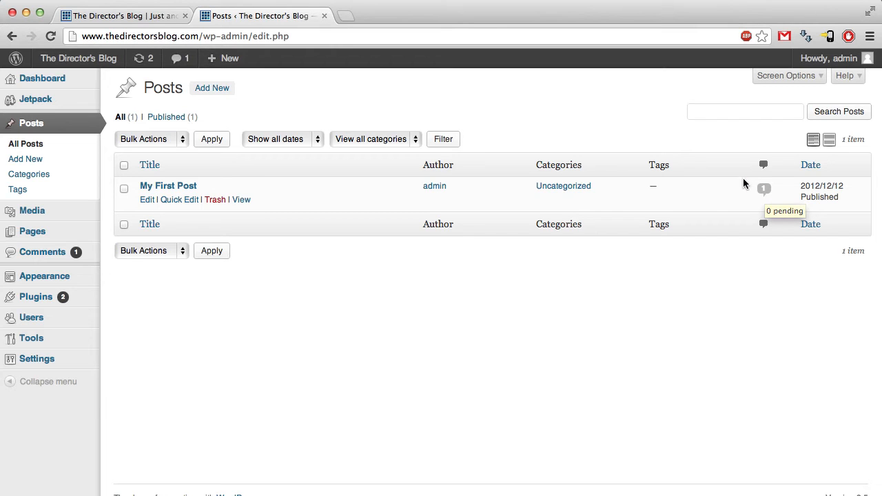
- Add a post category named Movies with the slug movies and no parent
click(49, 178)
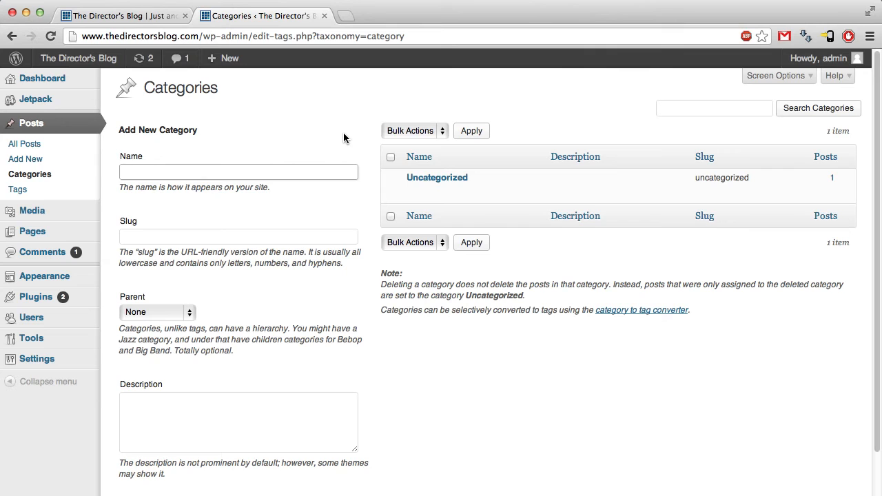
scroll(344, 134, down, 3)
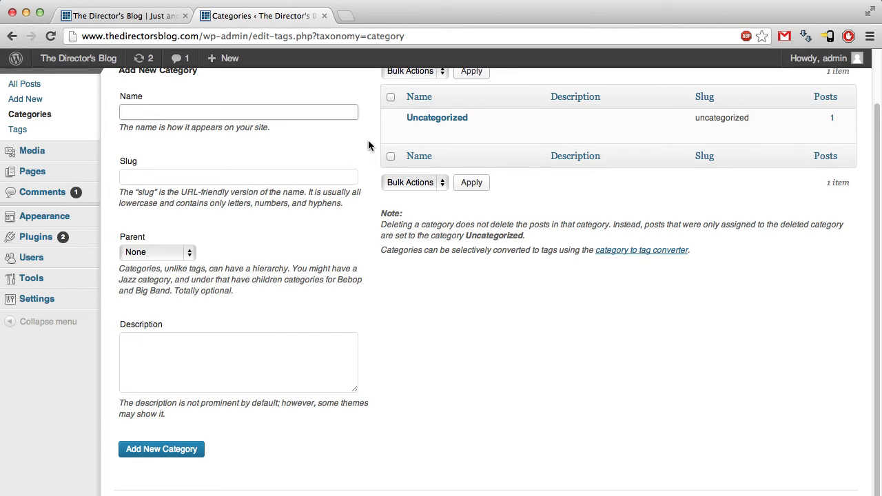
scroll(369, 145, up, 3)
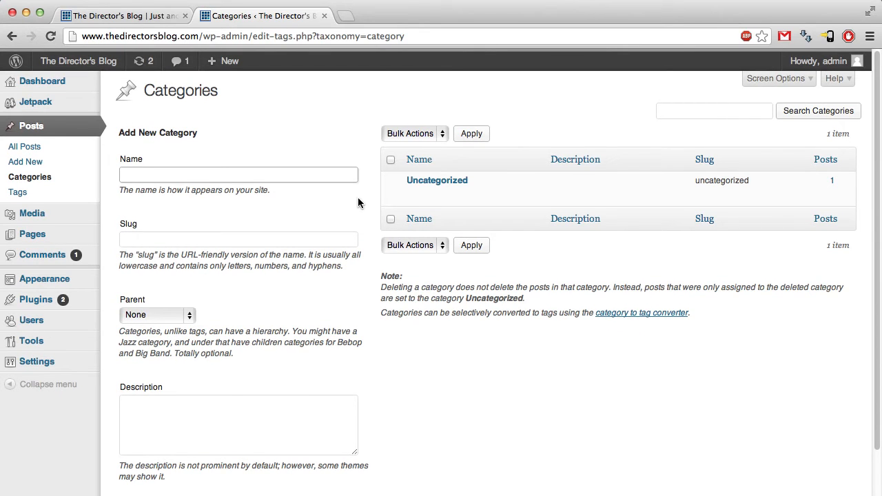
scroll(361, 202, down, 1)
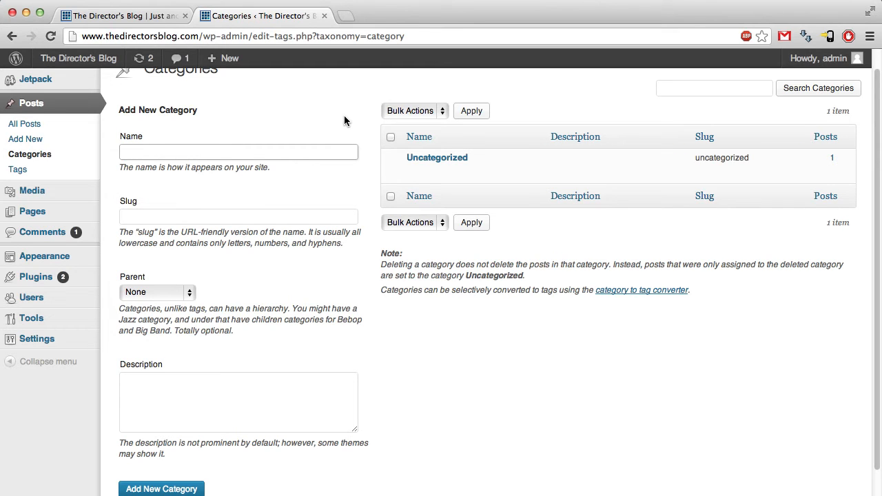
text(Movies)
key(Tab)
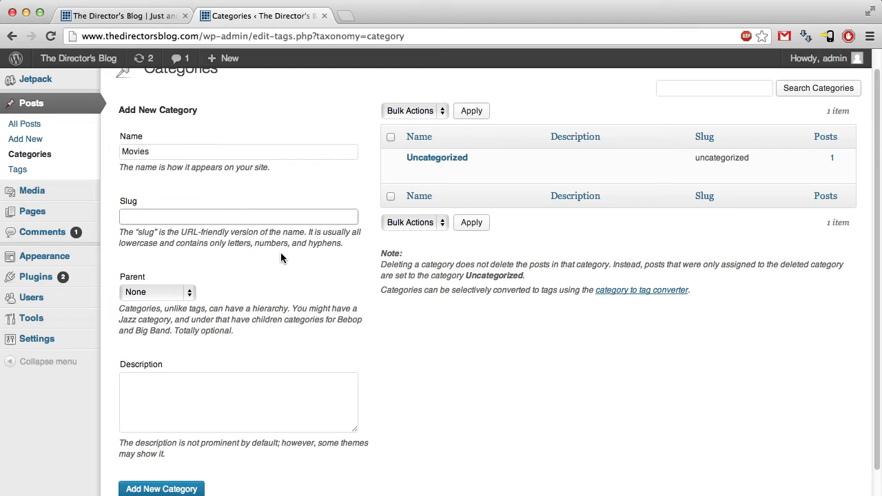
text(movies)
click(296, 257)
scroll(296, 259, down, 2)
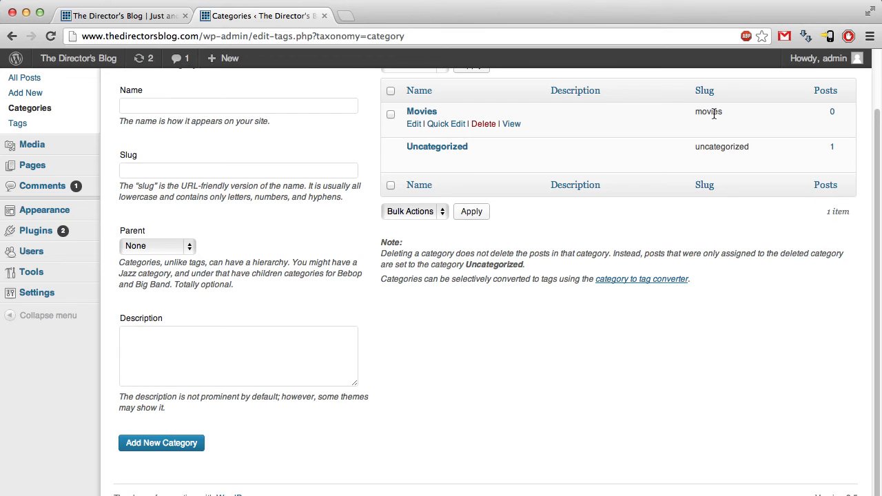
scroll(297, 204, up, 3)
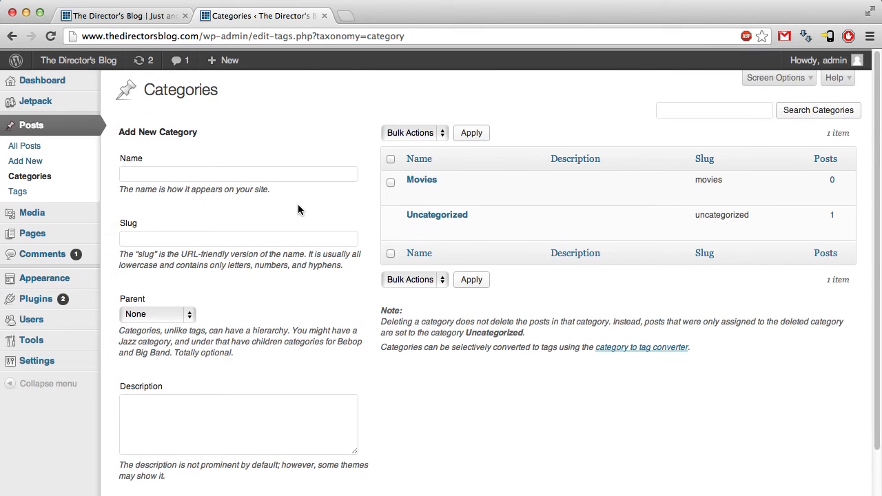
- Add a post tag named Reviews with the slug reviews
click(36, 189)
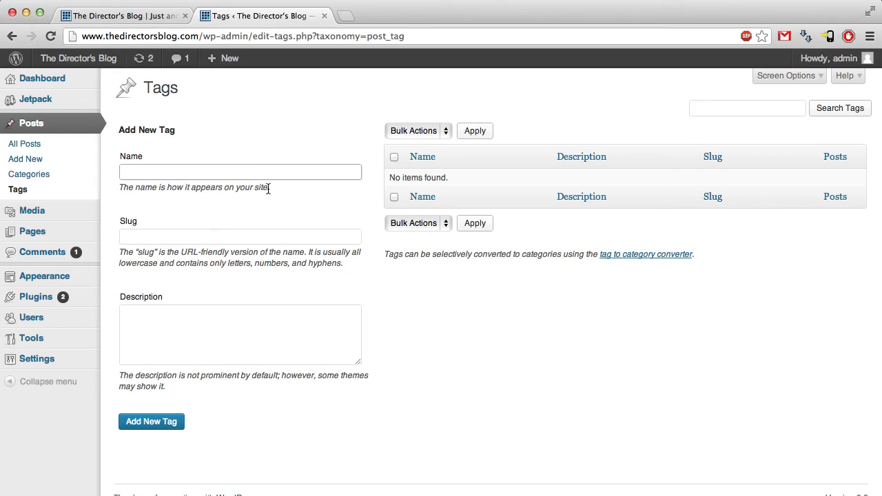
text(Reviews)
click(165, 238)
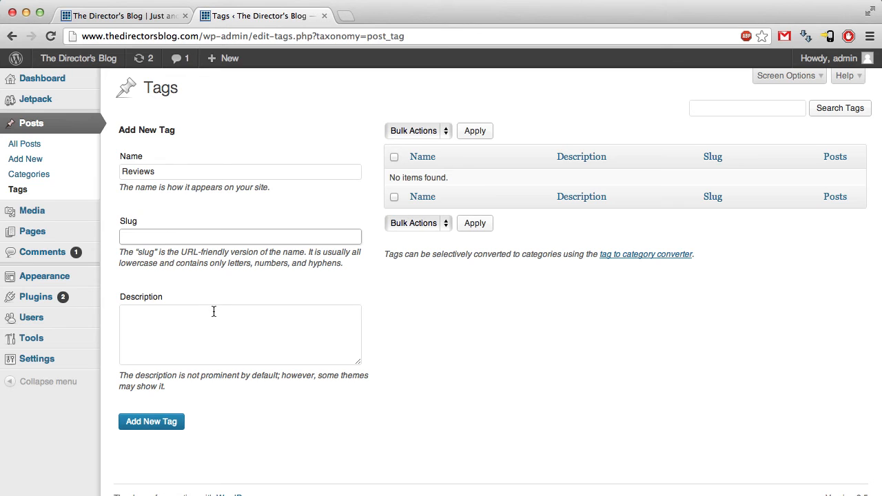
text(reviews)
click(158, 425)
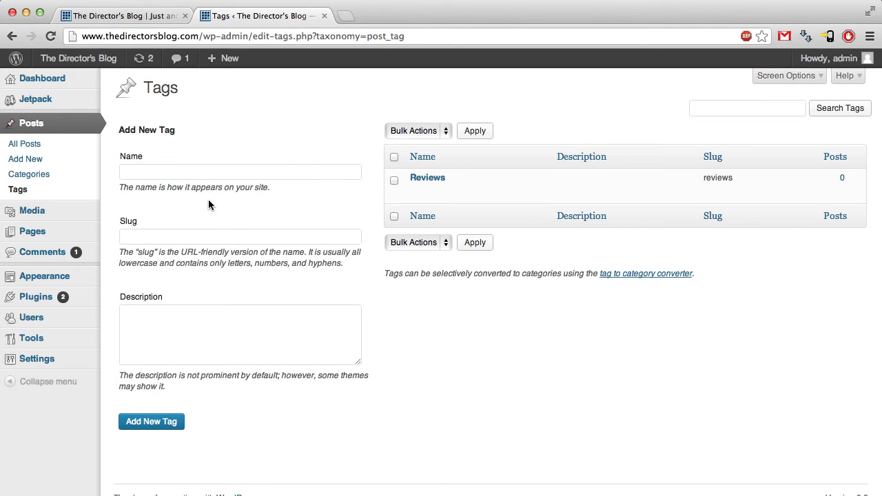
- View the public blog's Home page and Sample Page, and return to the Posts list in the admin area
mouse_move(47, 212)
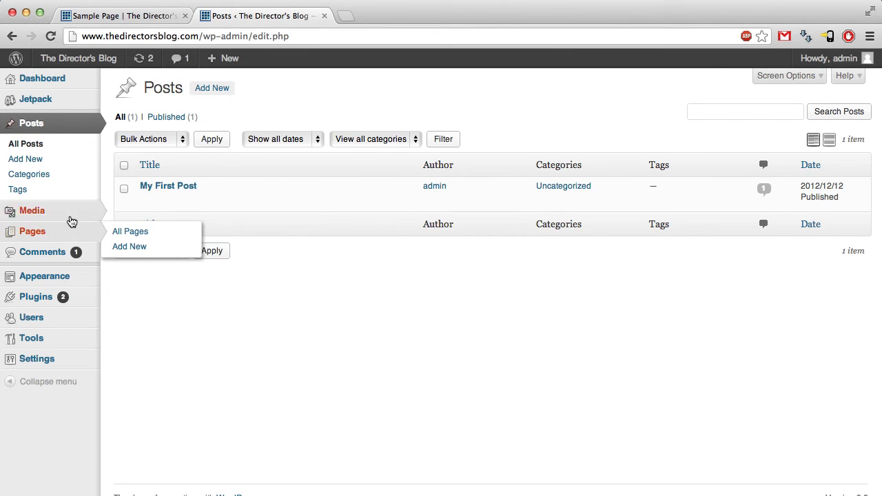
click(125, 16)
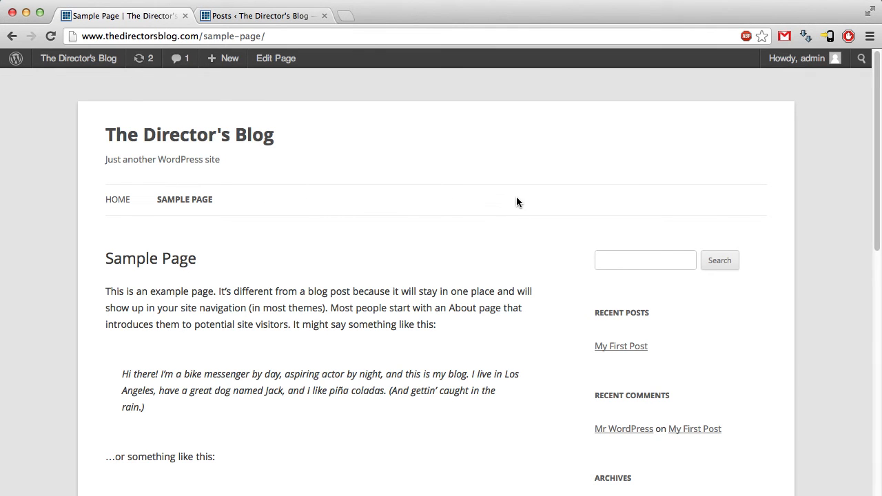
click(124, 200)
click(191, 199)
click(275, 15)
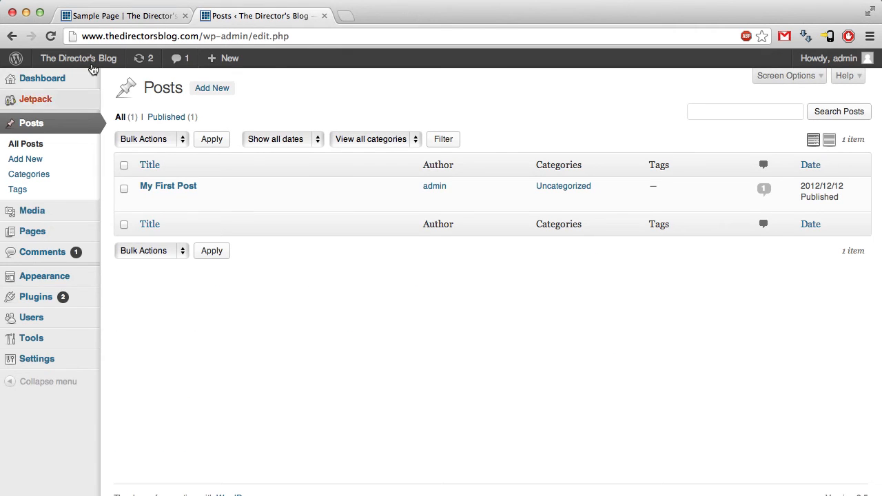
- Open the existing Sample Page for editing, change its title to Blog and update the page
click(117, 15)
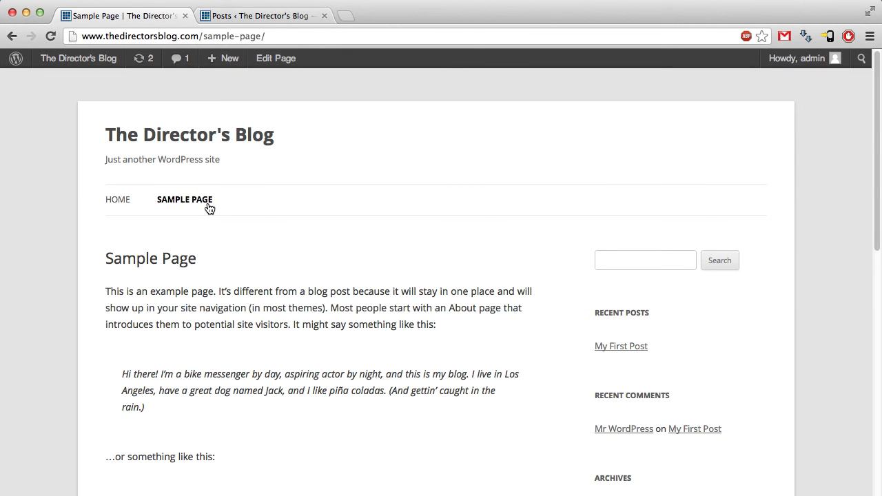
click(247, 17)
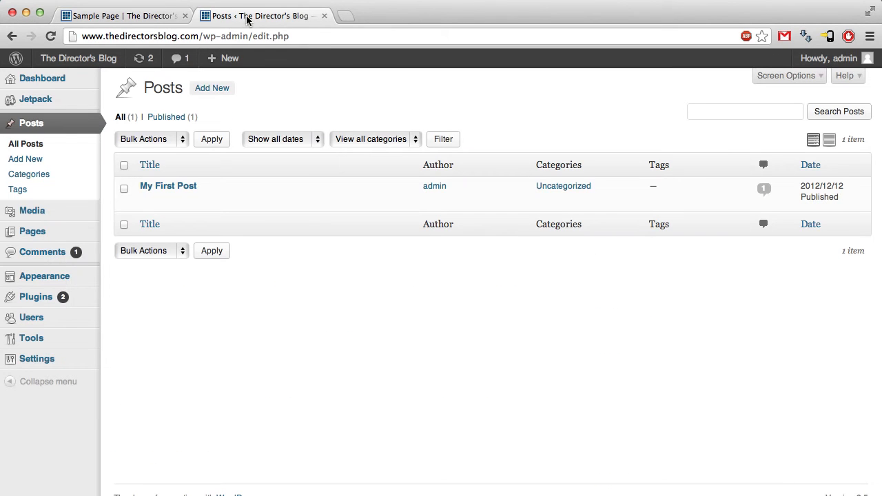
click(52, 237)
click(146, 232)
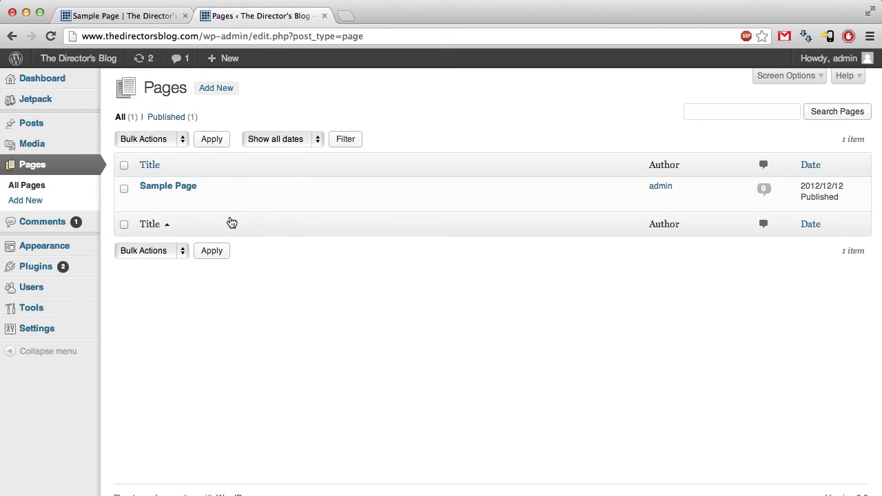
click(148, 200)
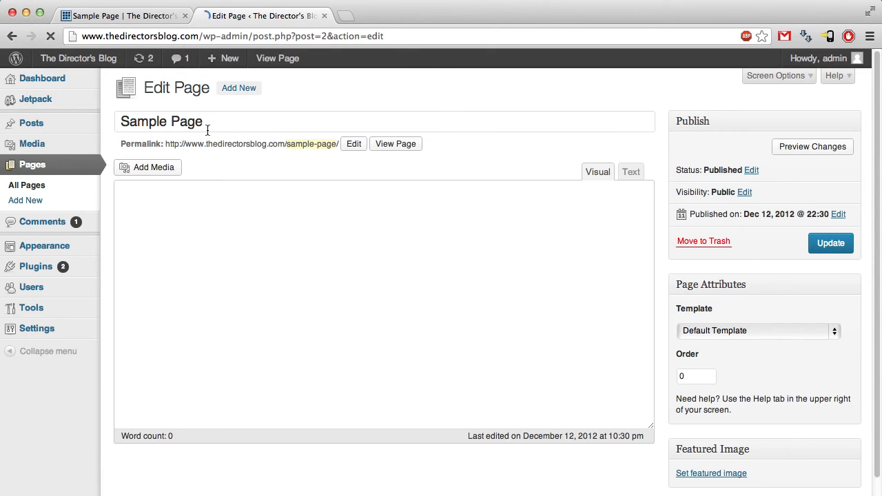
drag(207, 129, 93, 124)
triple_click(237, 122)
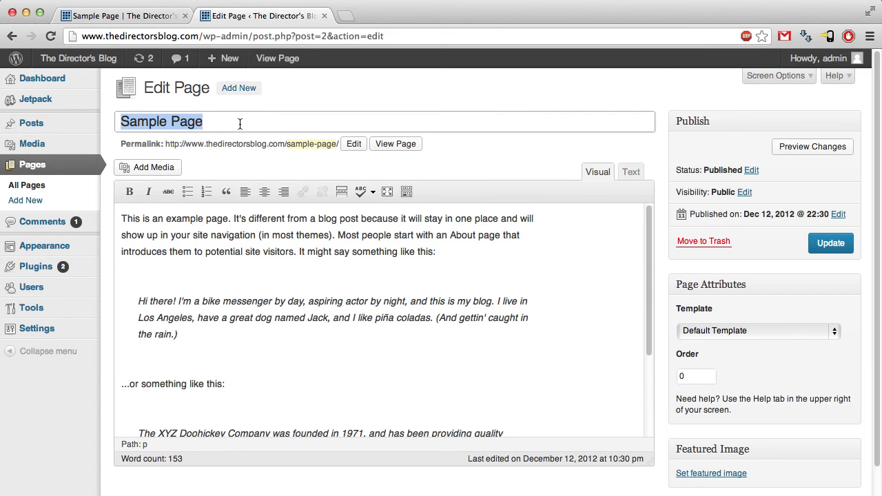
text(Blog)
click(831, 243)
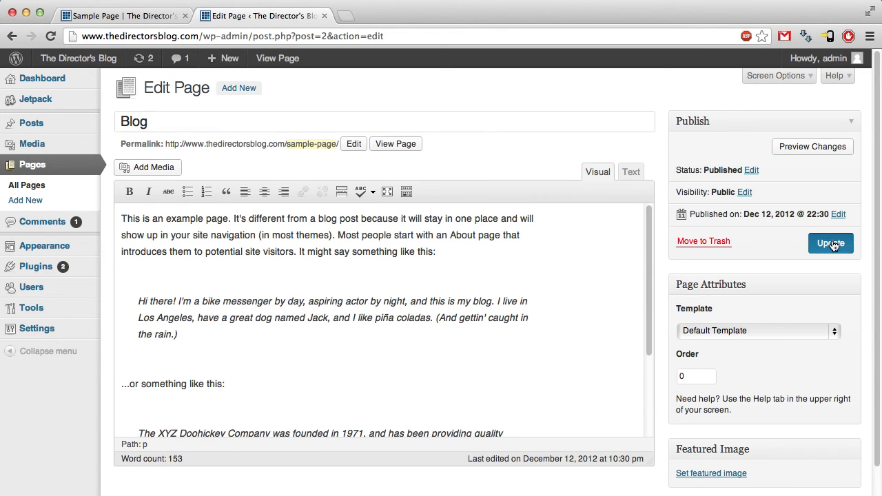
- Reload the public site to check the page's new title, and return to the page editor
click(145, 14)
click(54, 37)
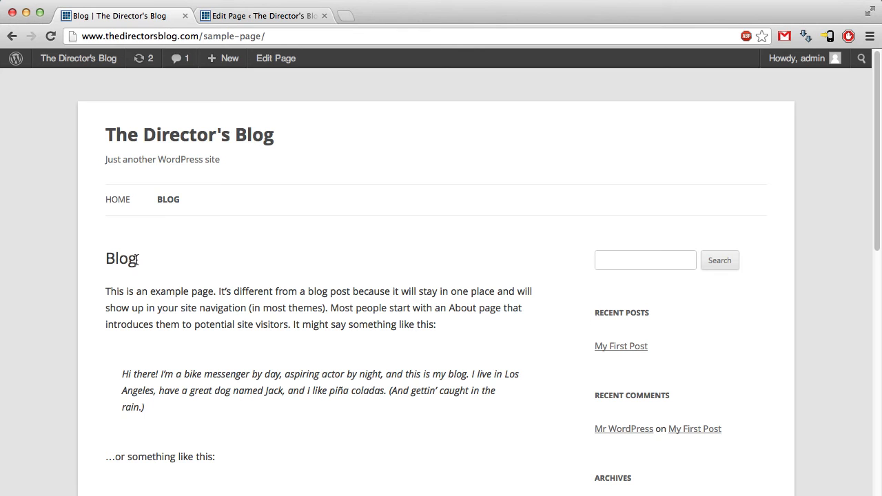
click(270, 16)
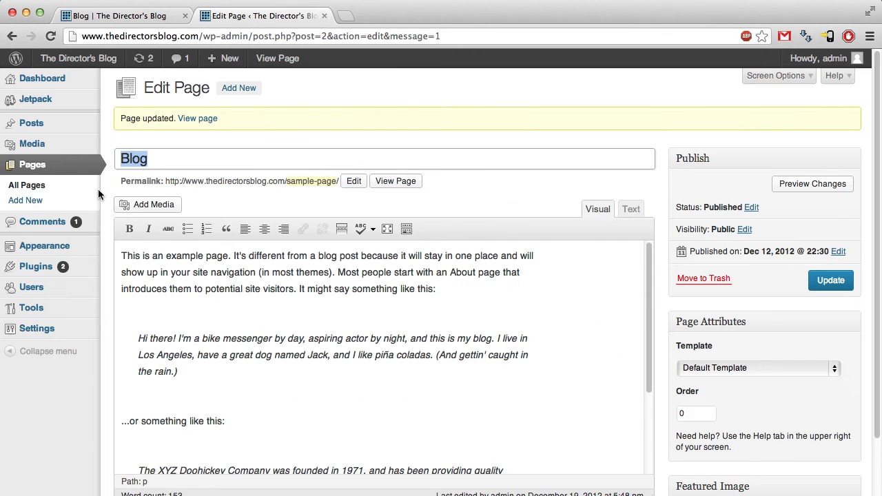
- Create a new page titled Contact Us with the body text "Filler information." and publish it
click(38, 200)
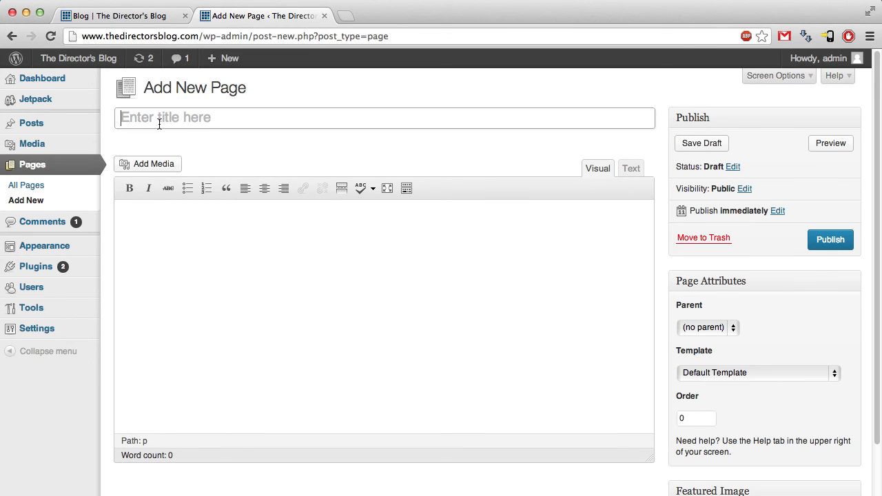
text(Contact Us)
click(236, 240)
text(Filler information.)
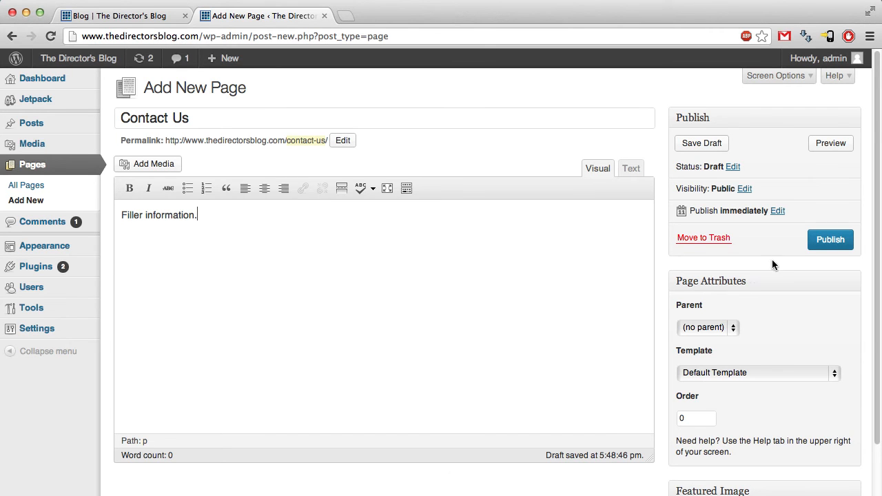
click(830, 241)
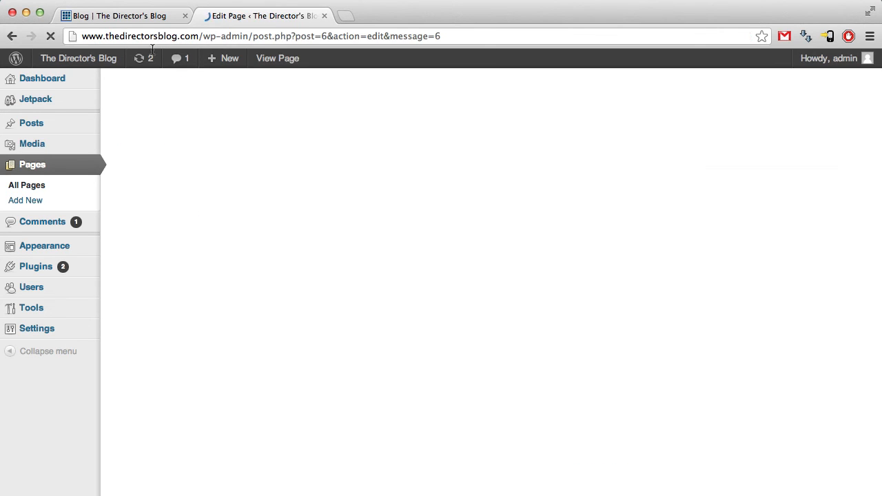
- Reload the public site, view the Contact Us page and compare it with its editor in the admin area
click(133, 16)
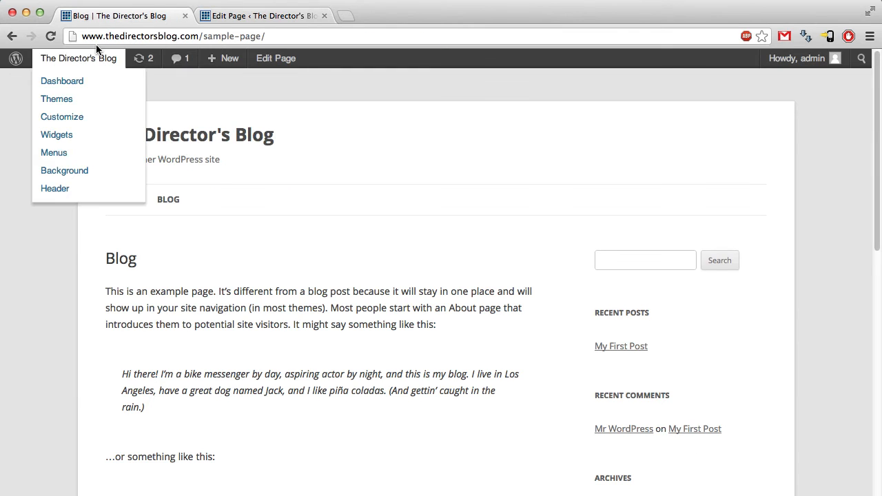
click(54, 35)
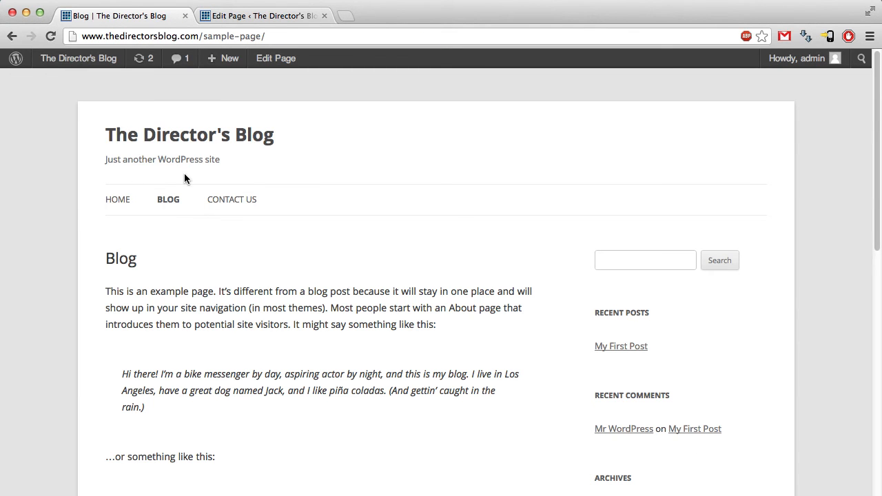
click(234, 202)
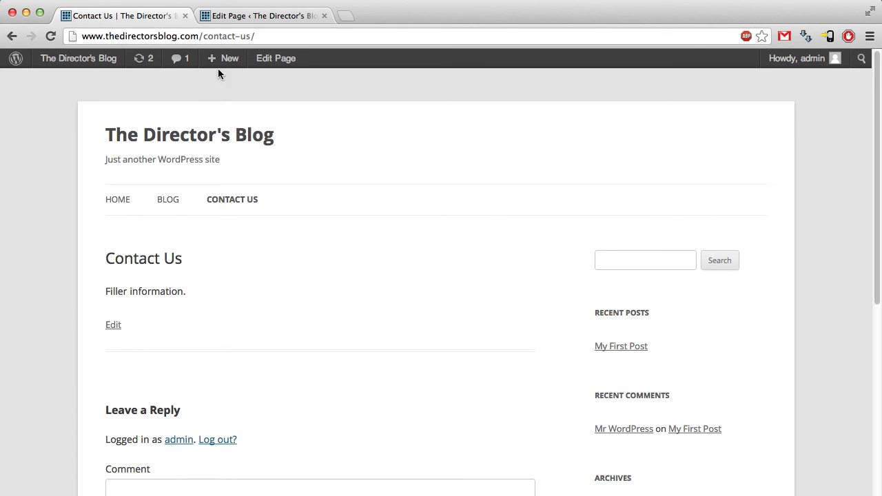
click(252, 15)
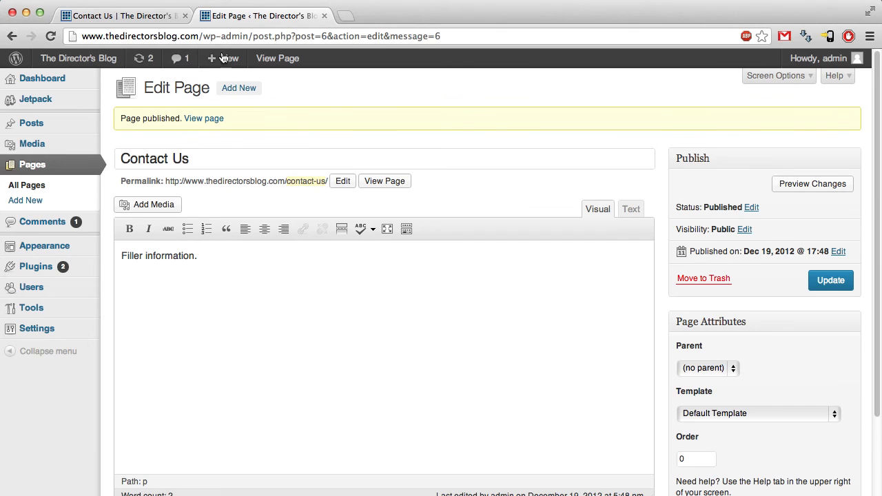
click(111, 15)
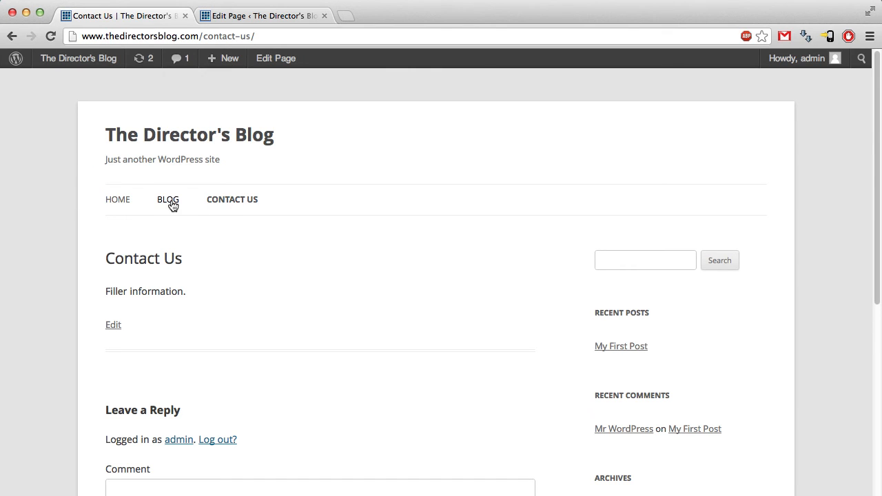
- Return to the admin area and mark the pending watch-replica comment on the Blog page as spam
click(266, 16)
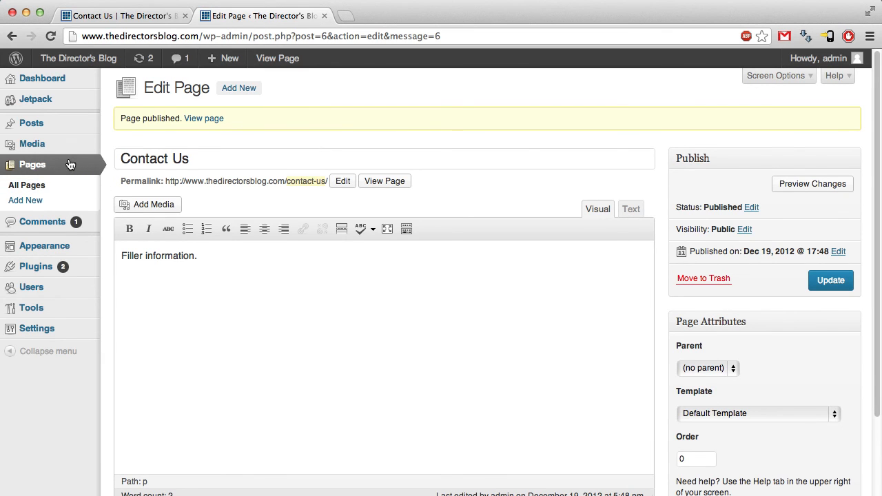
click(50, 225)
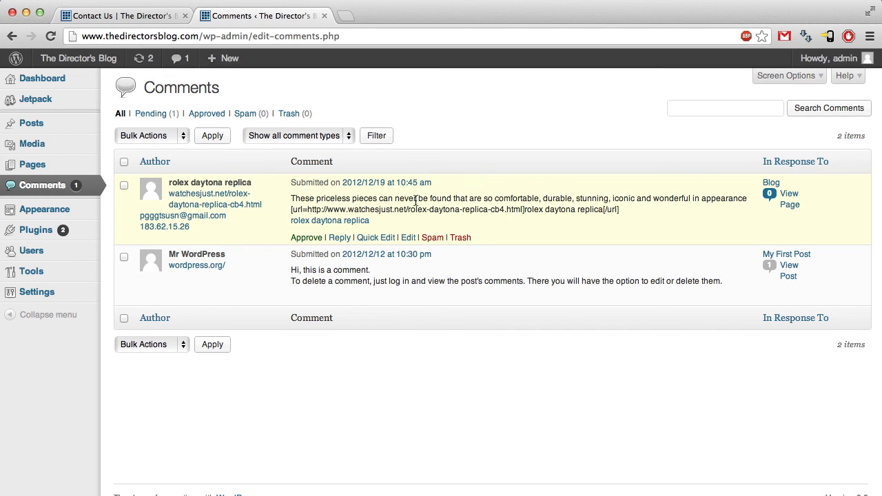
click(433, 238)
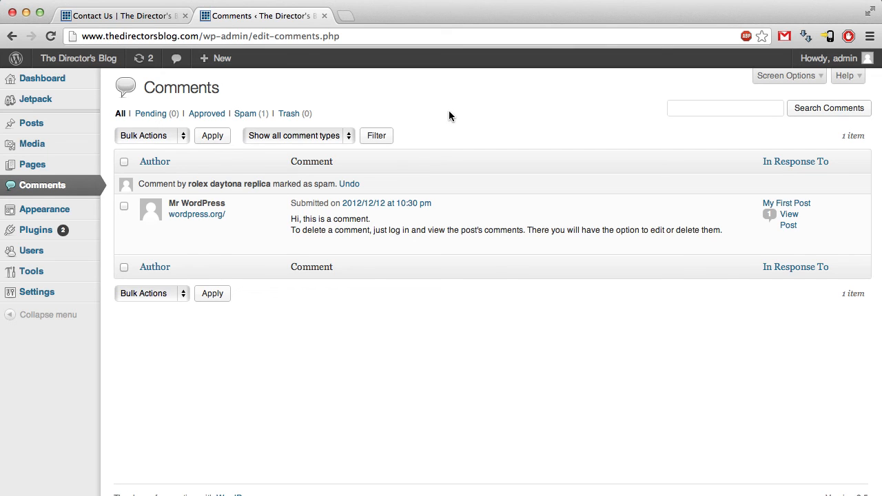
mouse_move(75, 122)
mouse_move(74, 209)
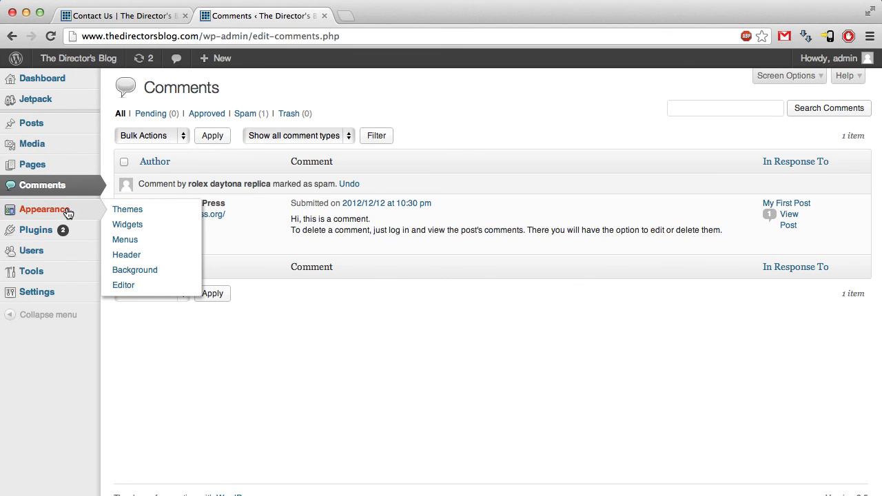
mouse_move(72, 251)
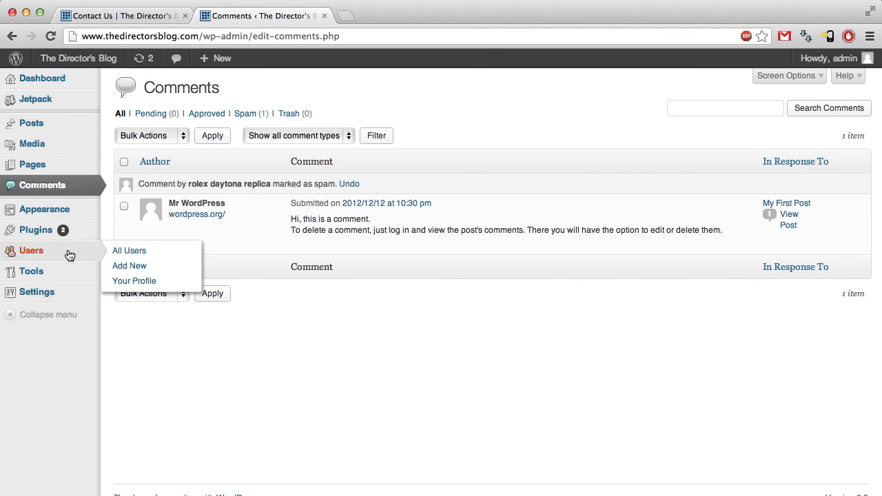
mouse_move(68, 274)
mouse_move(63, 292)
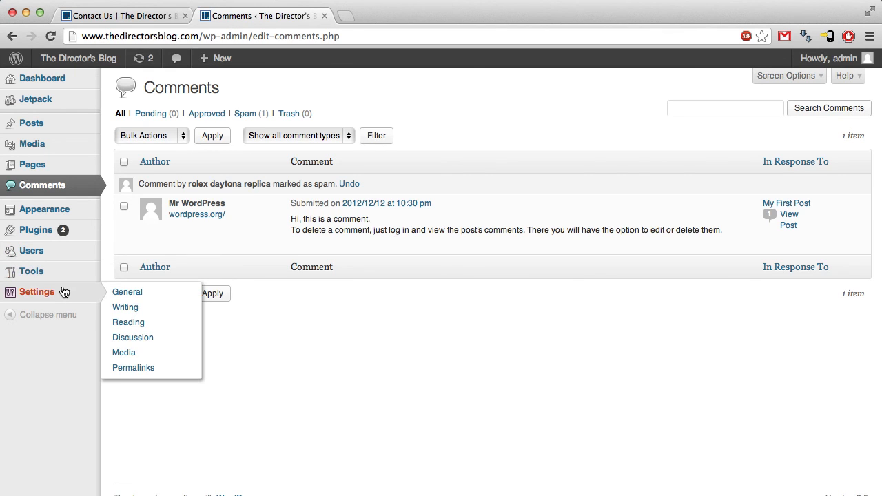